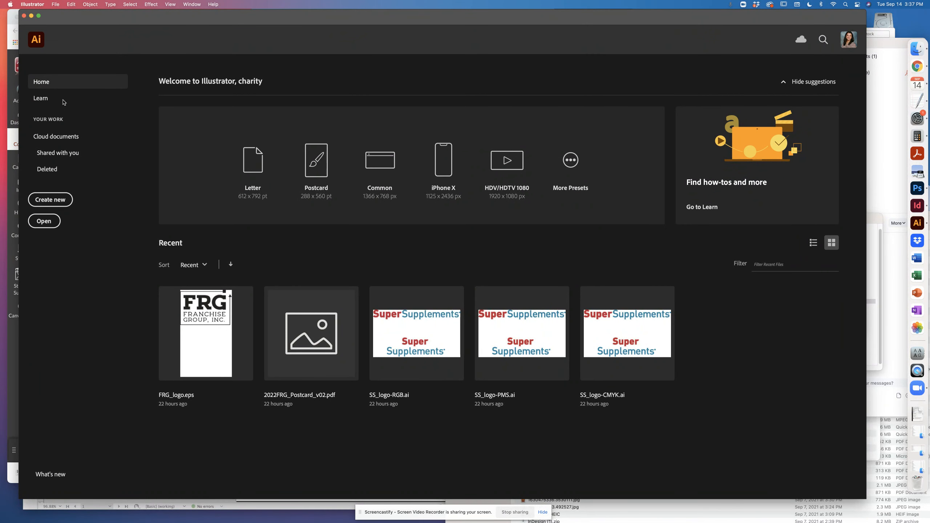
Create a new print document from the Letter preset with inches as units, 8.5 by 11 in.
left_click(59, 202)
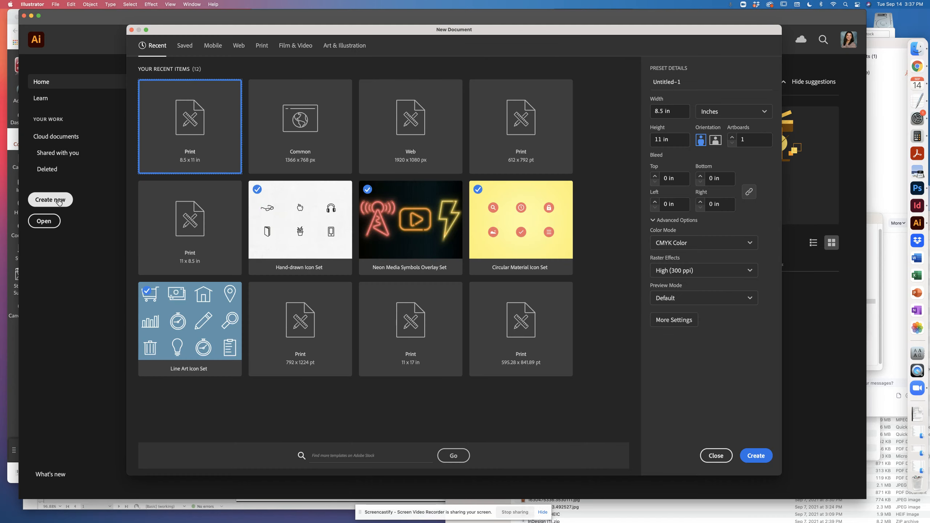
left_click(262, 47)
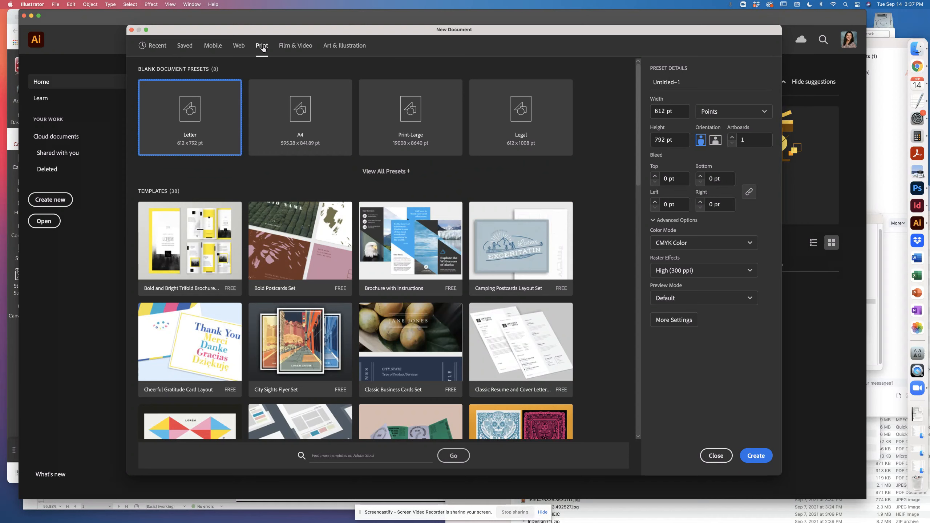
left_click(717, 117)
left_click(716, 176)
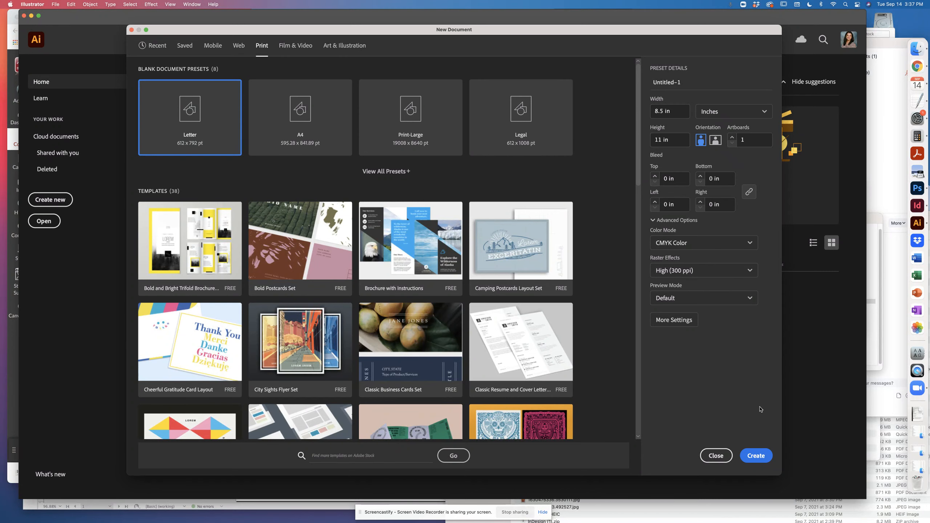
left_click(756, 455)
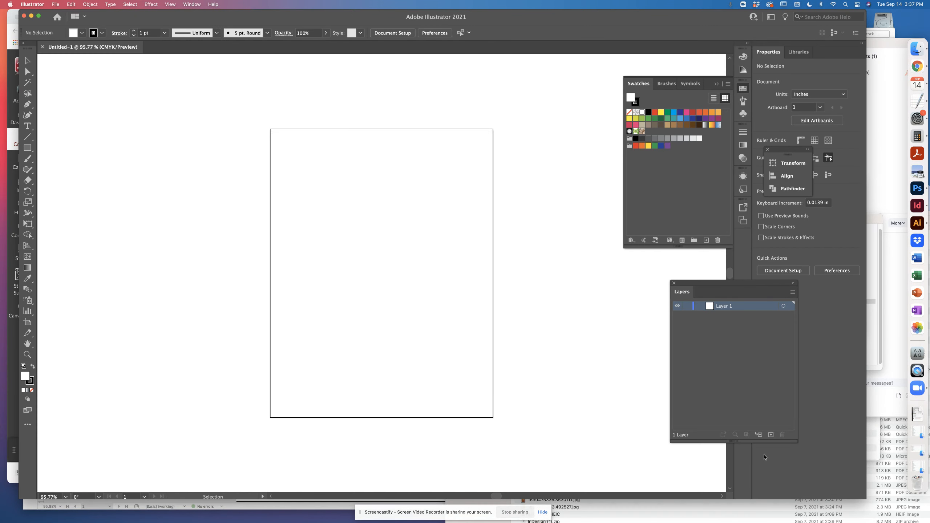
key("super+minus")
key("super+minus")
key("super+minus")
key("super+equal")
key("space")
left_click_drag(549, 318, 481, 296)
key("super+equal")
key("space")
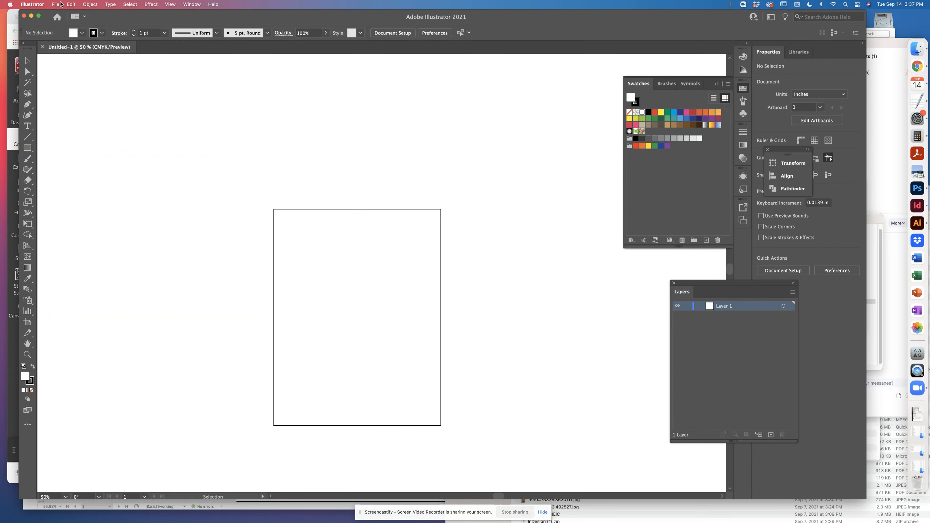
Start saving the document in the chaffey_stone_soup folder with Illustrator EPS (eps) as the format.
key("super+s")
key("Escape")
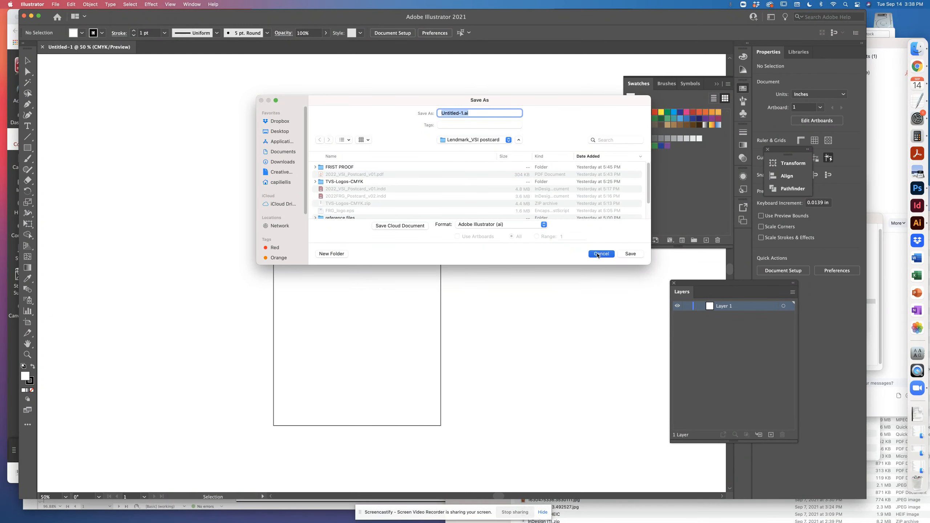
left_click(62, 5)
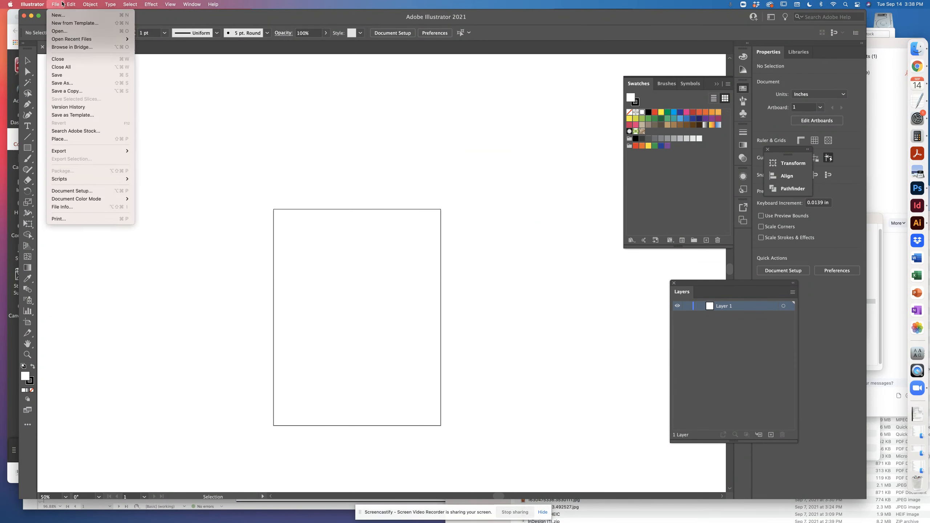
left_click(62, 75)
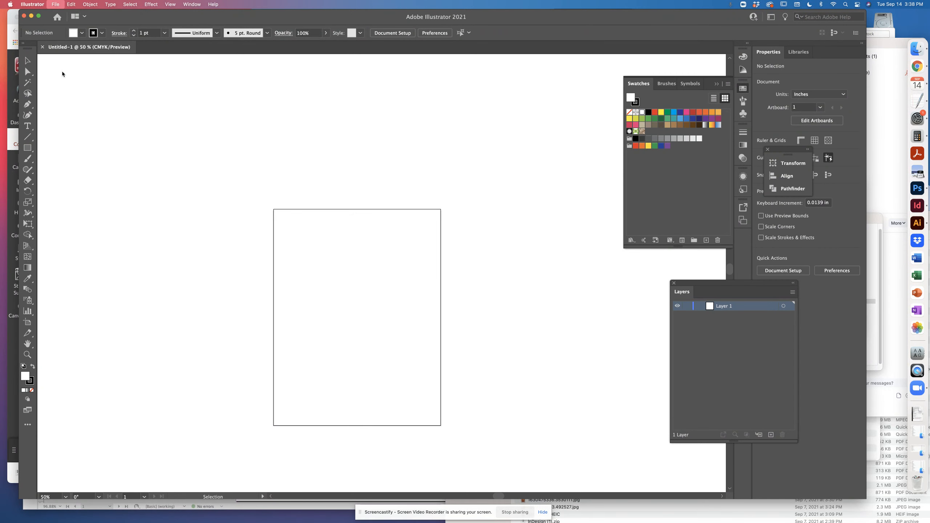
left_click(466, 140)
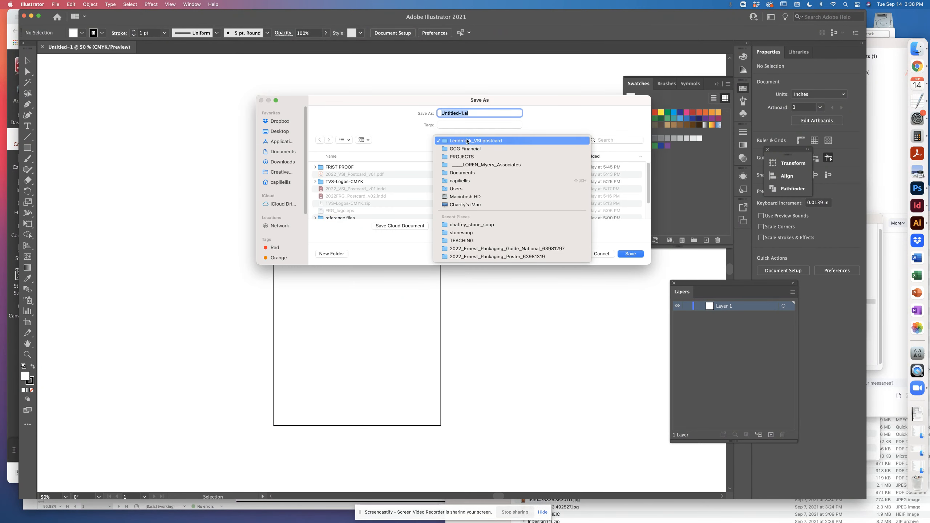
left_click(477, 225)
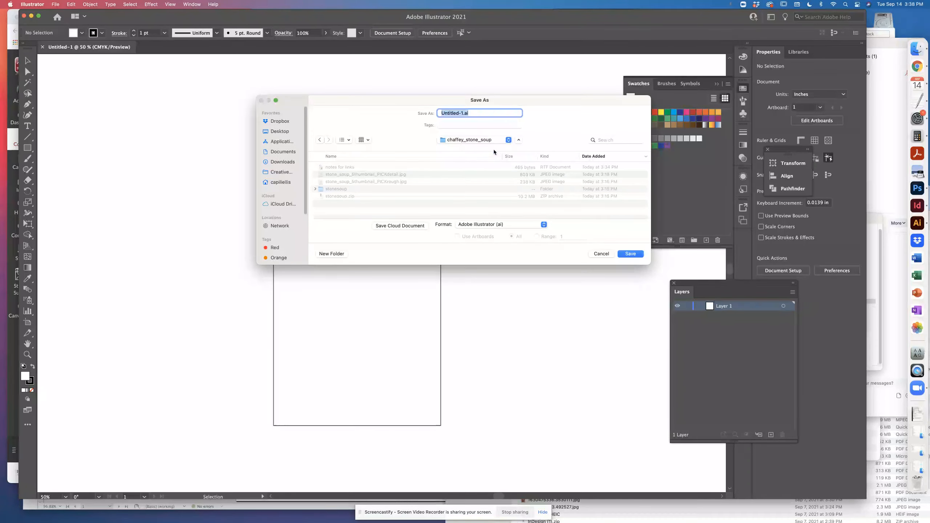
left_click_drag(648, 261, 706, 319)
left_click(549, 285)
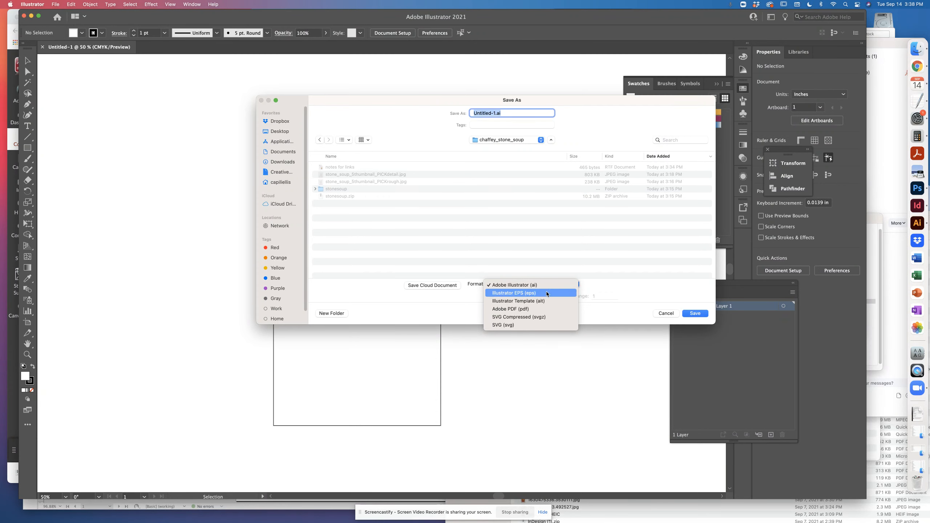
left_click(547, 294)
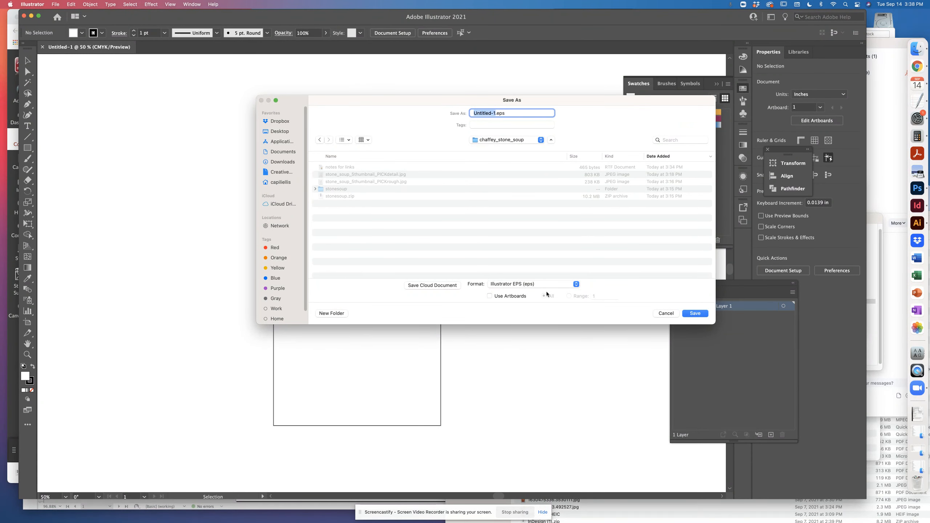
Name the file cellis_art_stone_soup and save it as EPS.
type("ccellis")
key("Left")
key("Left")
key("Left")
key("Left")
key("Left")
key("BackSpace")
key("Right")
key("Right")
key("Right")
key("Right")
key("Right")
type("_art_stone_soup")
left_click(695, 313)
left_click(496, 362)
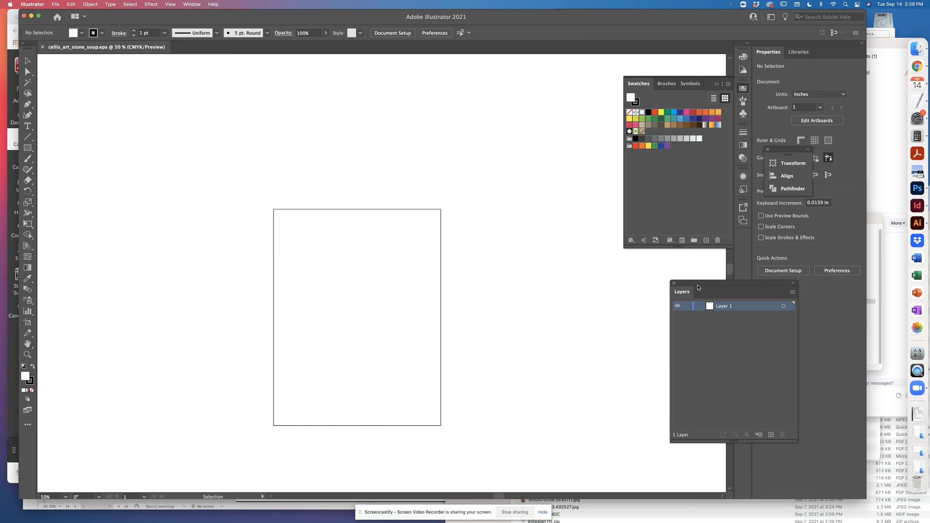
Rearrange the workspace by collapsing the Swatches panel and floating the Layers panel and the toolbar over the canvas.
left_click_drag(697, 287, 522, 84)
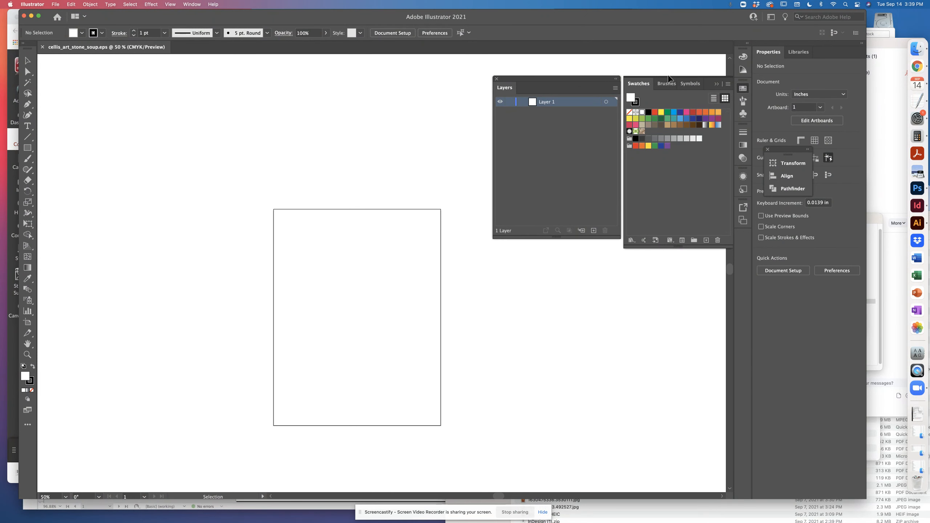
left_click(717, 84)
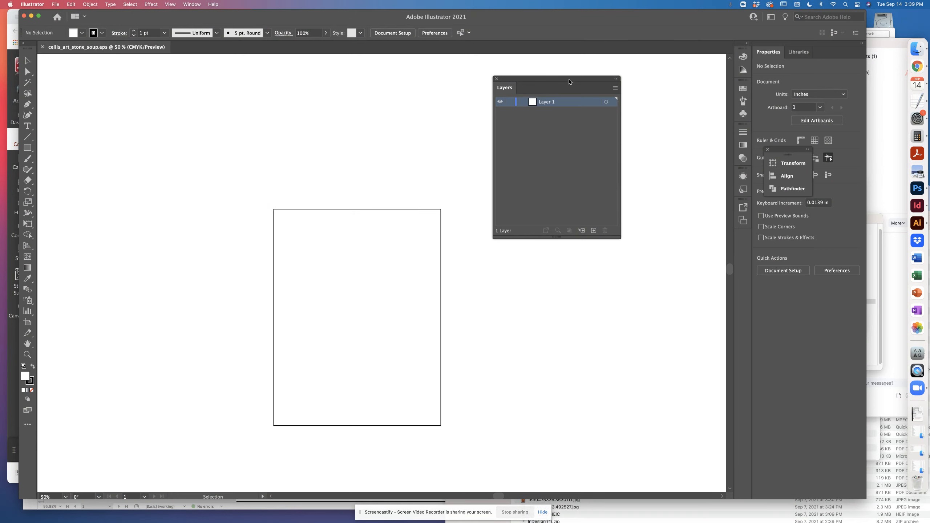
left_click_drag(571, 82, 668, 81)
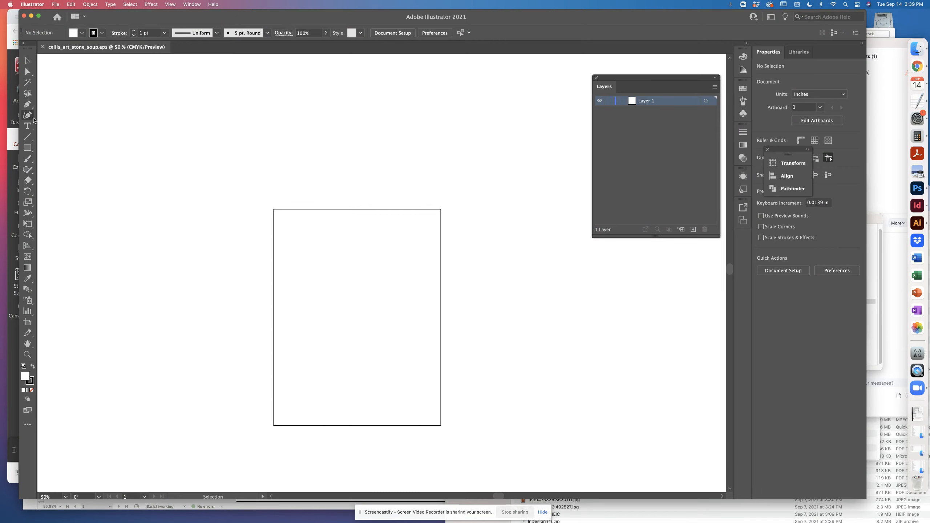
left_click_drag(31, 51, 82, 72)
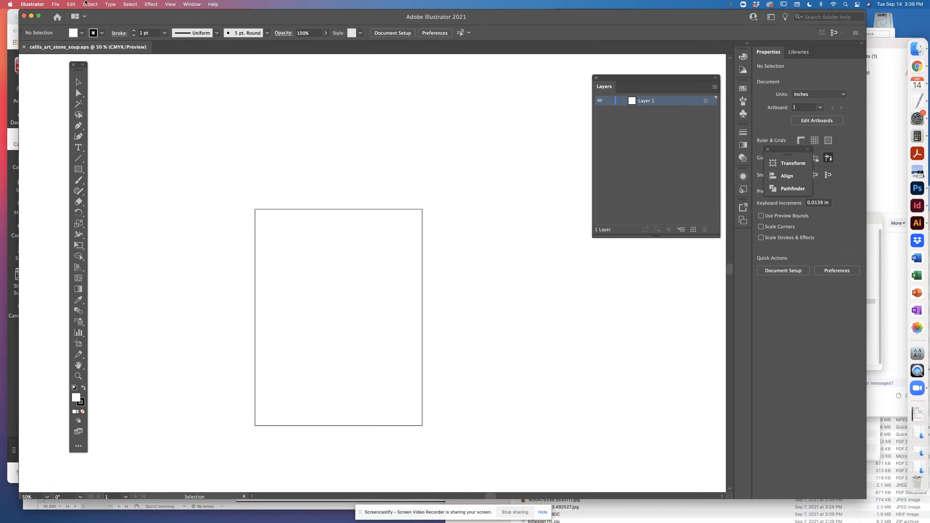
Place the linked sketch stone_soup_5thumbnail_PICKdetail.jpg from the chaffey_stone_soup folder over the artboard, about 11.75 by 14.91 in.
left_click(55, 4)
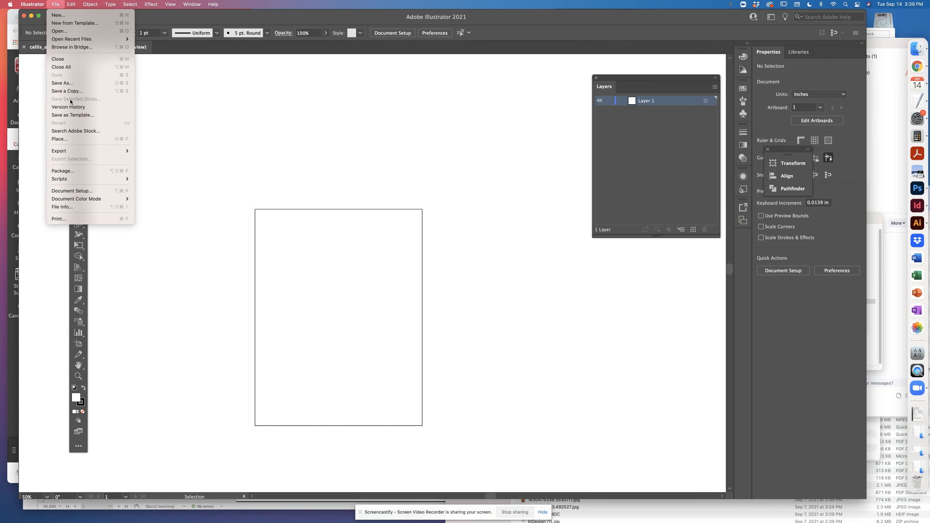
left_click(68, 140)
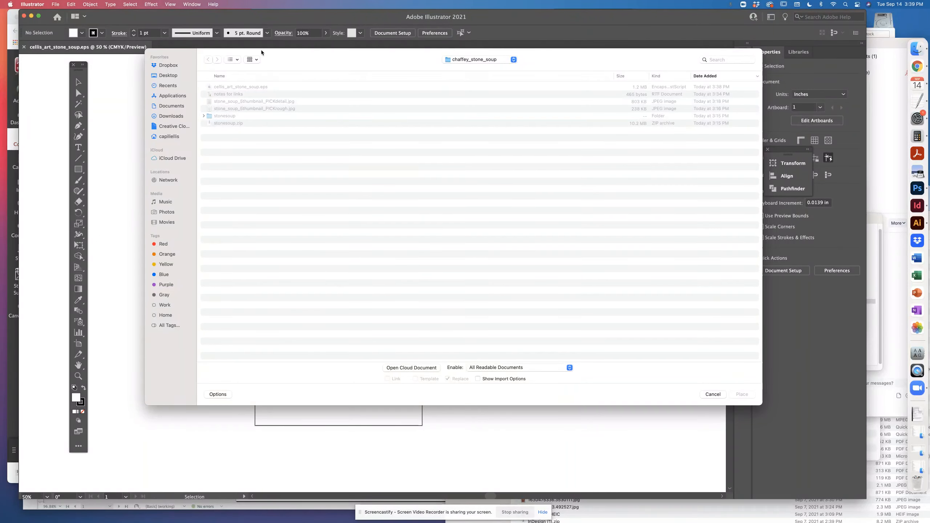
double_click(227, 116)
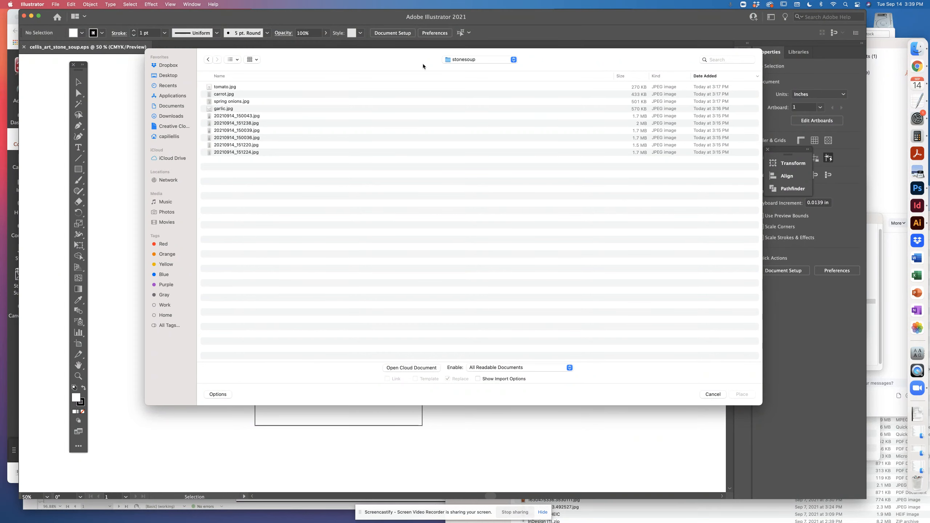
left_click(467, 59)
left_click(467, 68)
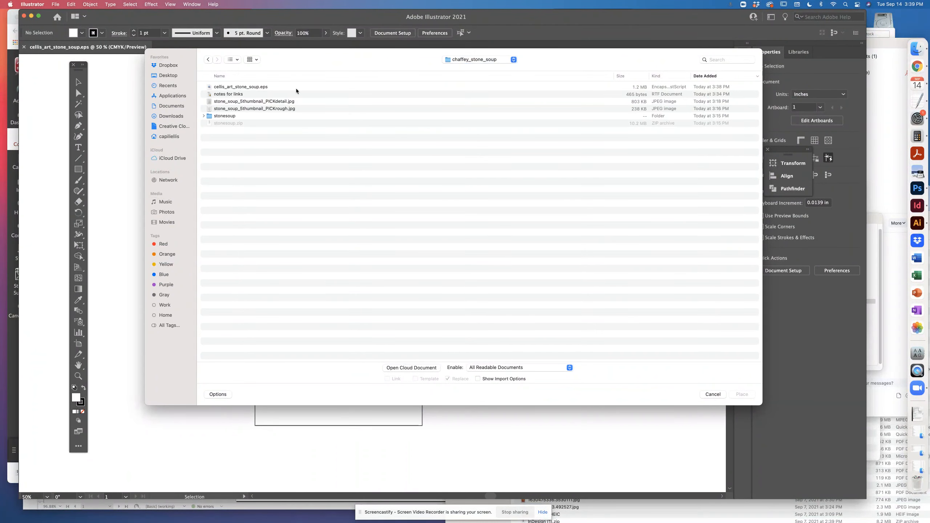
left_click(276, 101)
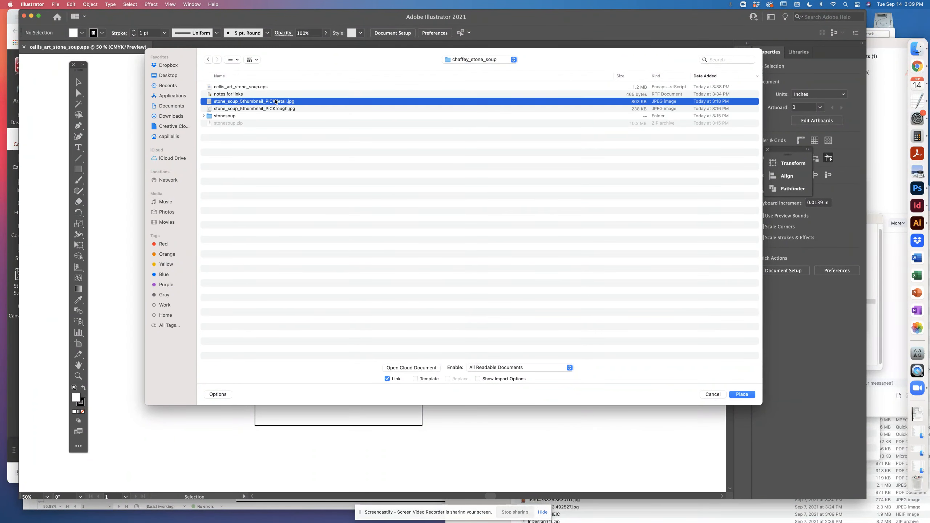
left_click(742, 395)
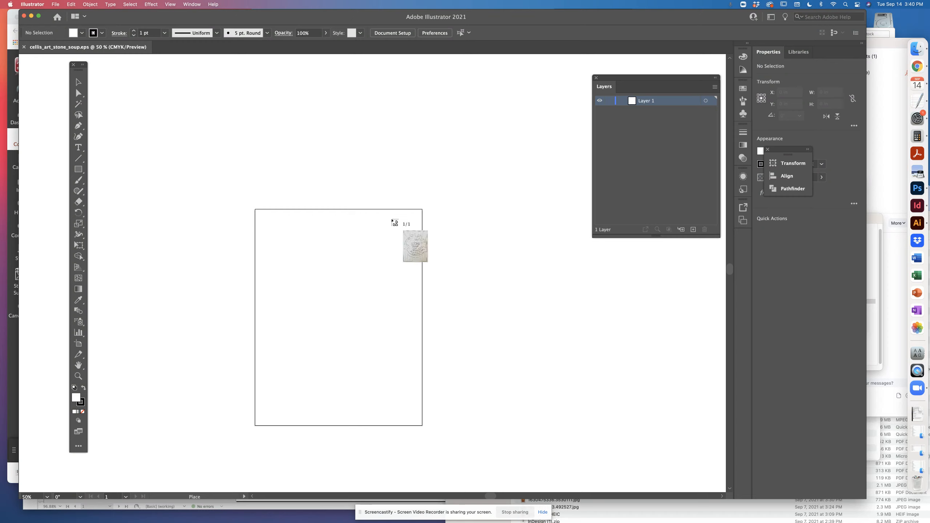
left_click_drag(201, 160, 564, 457)
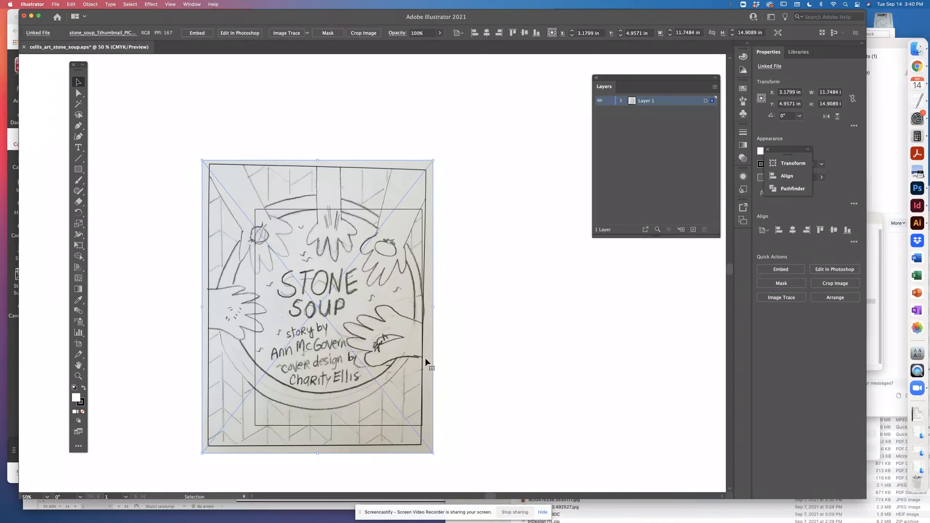
Scale the cover sketch proportionally to about 7.76 by 9.85 in, position it inside the artboard and deselect it.
left_click_drag(425, 358, 446, 346)
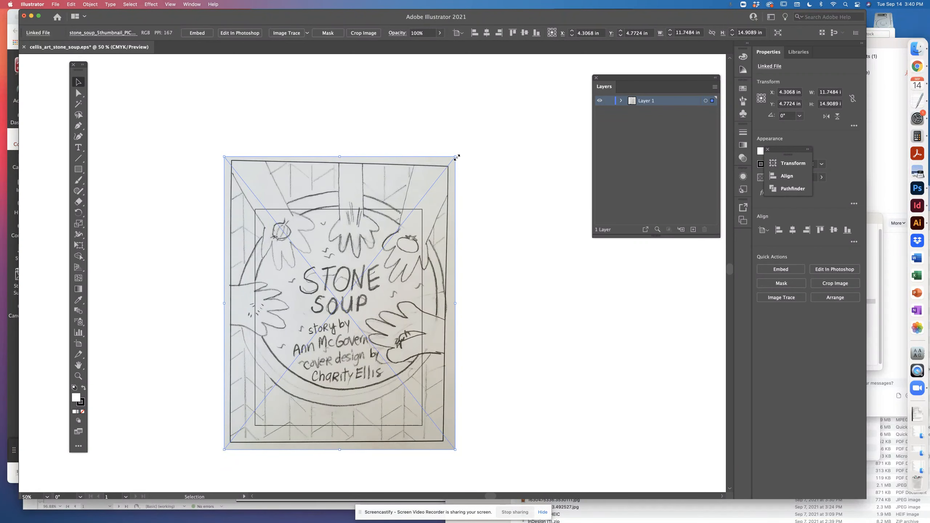
left_click_drag(455, 158, 411, 190)
key("super+z")
left_click(449, 158, "shift")
left_click(445, 162, "shift")
left_click_drag(455, 157, 382, 187)
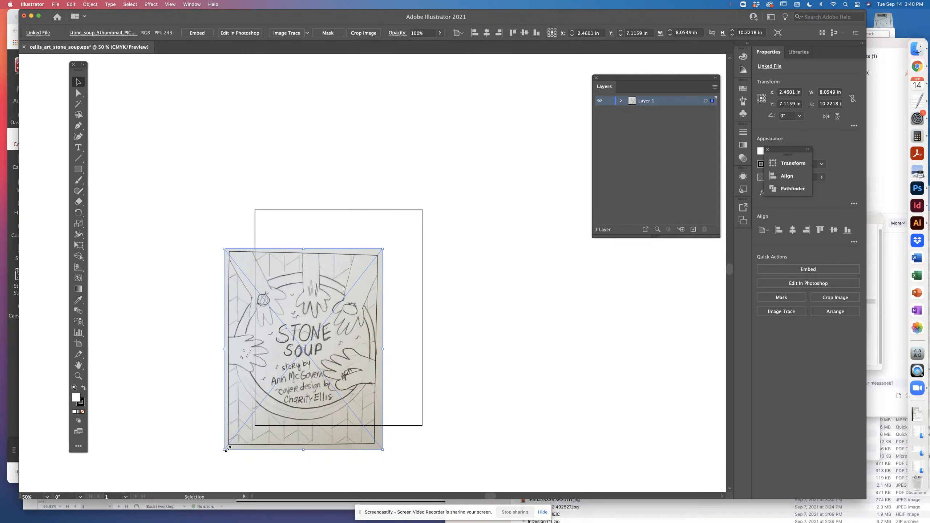
left_click_drag(251, 442, 245, 448)
left_click_drag(271, 362, 294, 339)
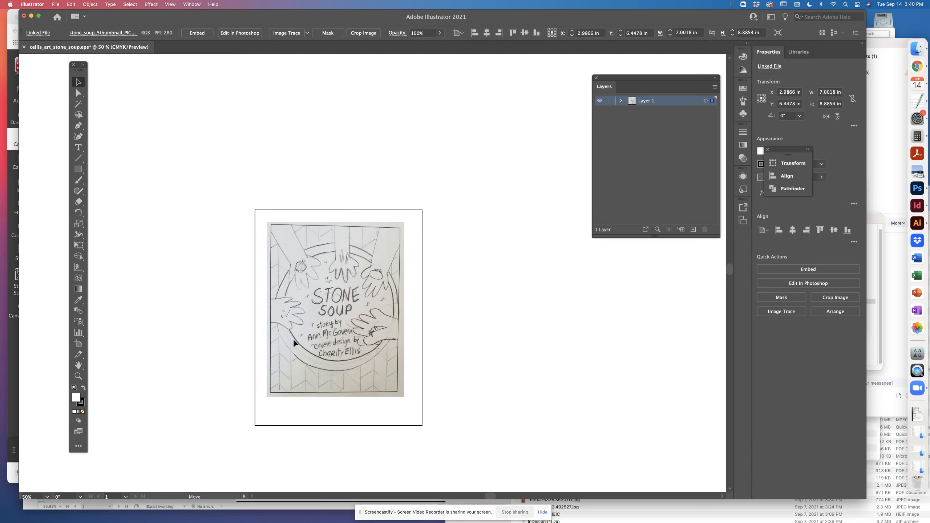
left_click_drag(408, 403, 391, 393)
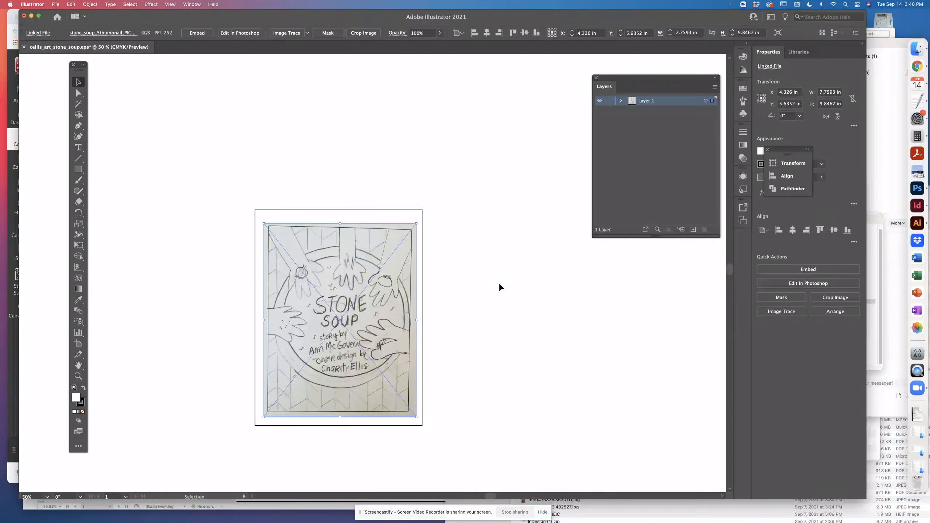
left_click(479, 220)
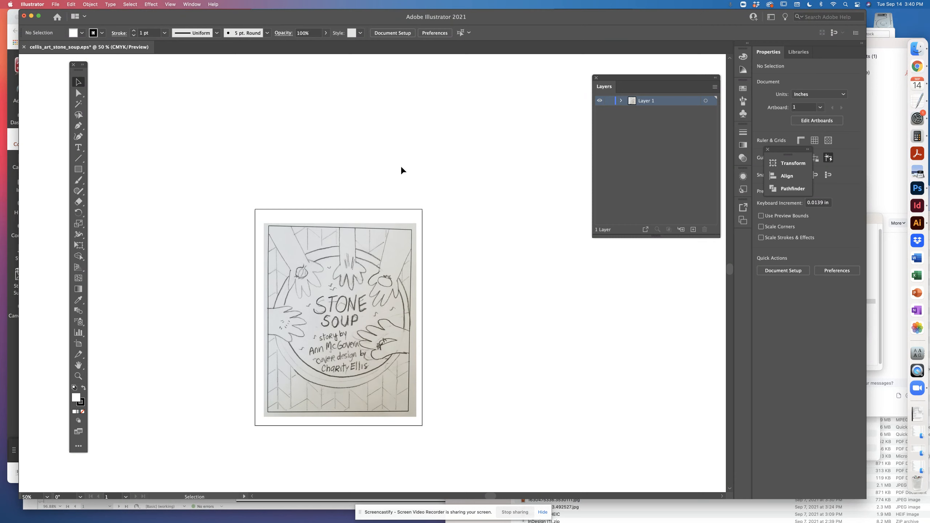
Choose tomato.jpg, carrot.jpg, spring onions.jpg and garlic.jpg from the stonesoup folder to place as linked files.
left_click(55, 4)
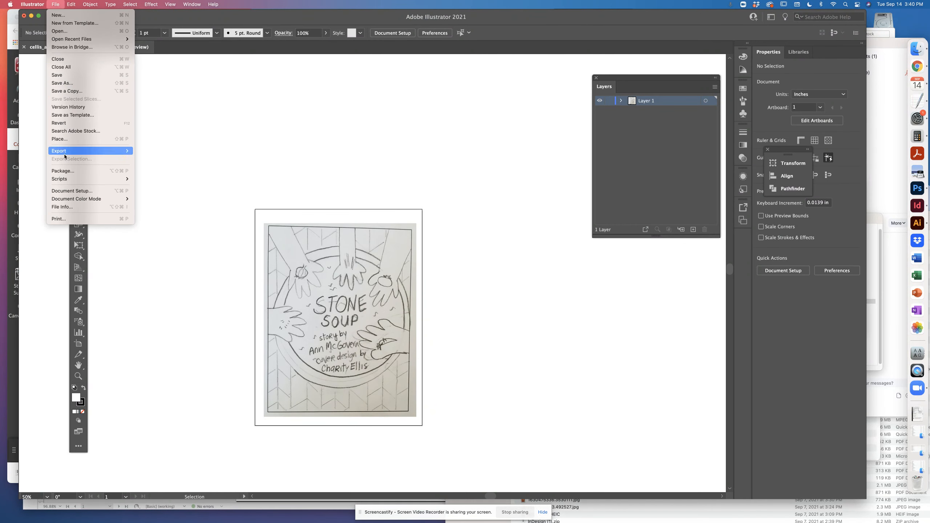
left_click(66, 139)
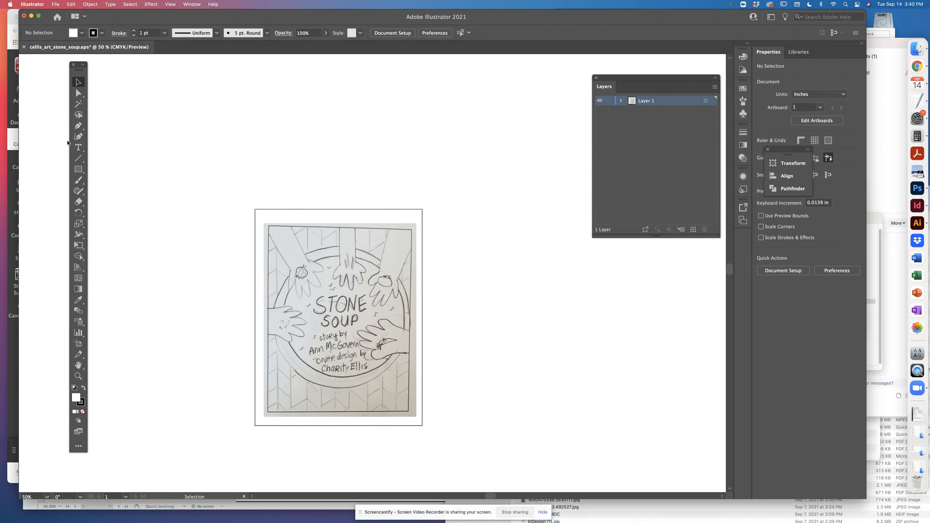
double_click(229, 115)
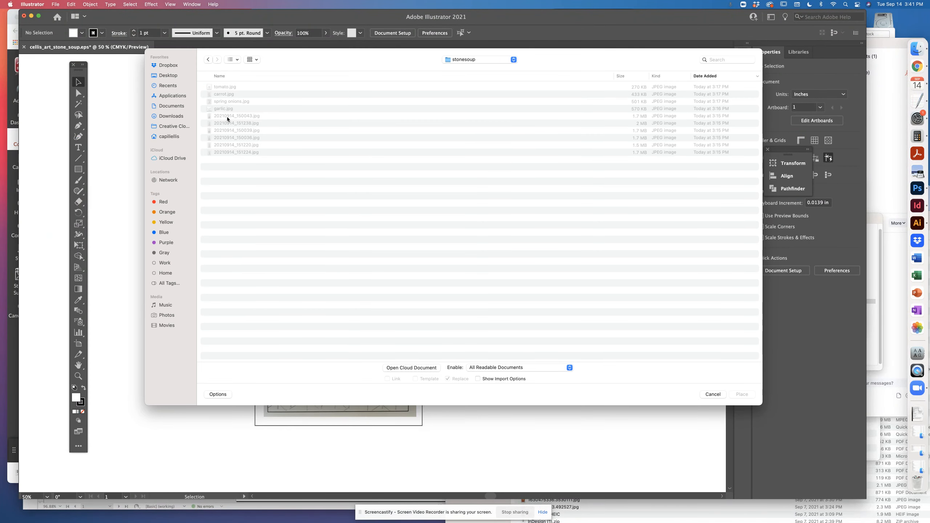
left_click(228, 87)
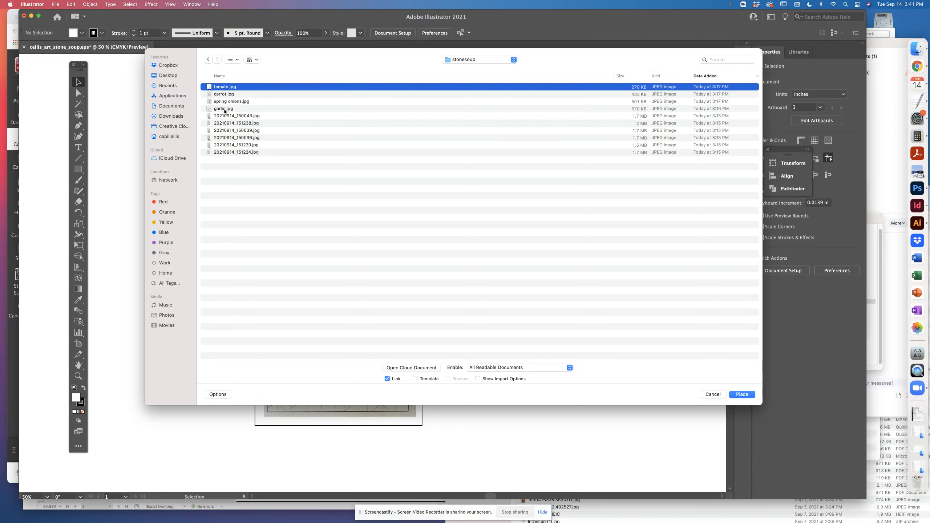
left_click(225, 111, "shift")
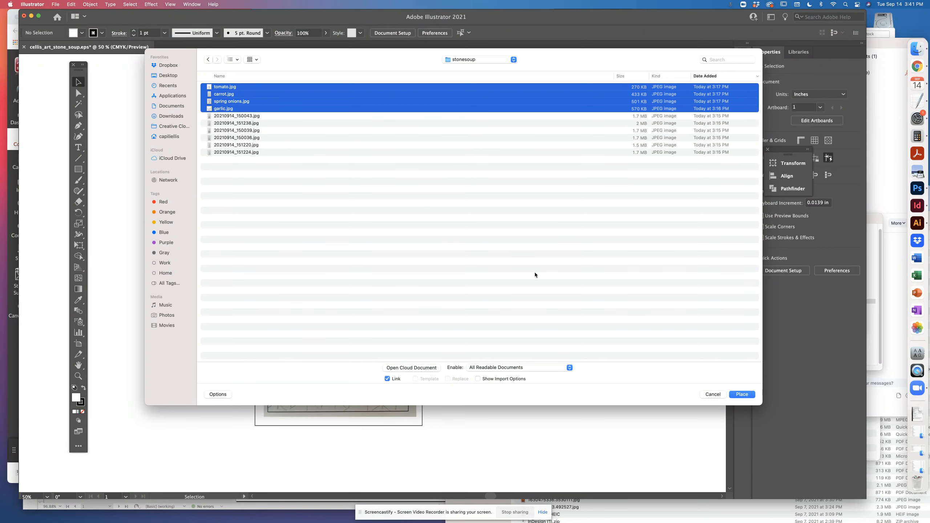
left_click(742, 394)
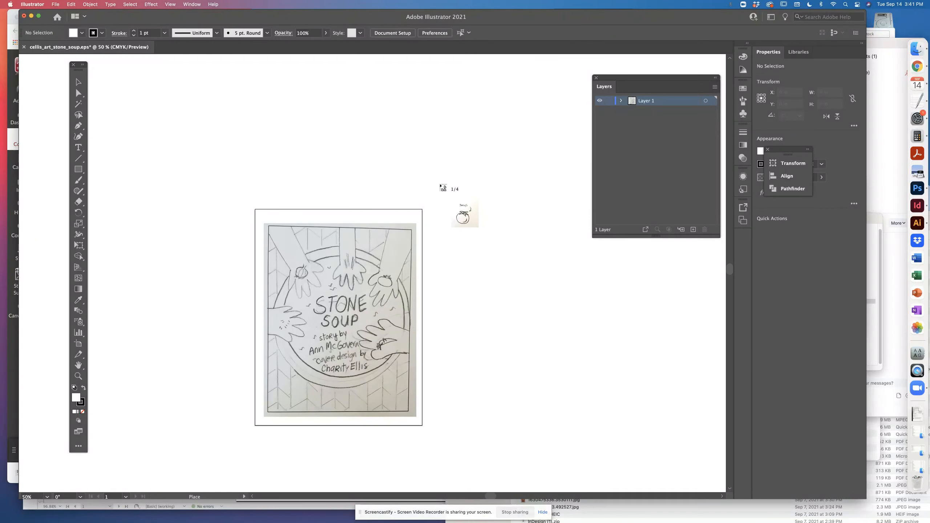
Place the tomato, carrot, spring onions and garlic images beside the artboard, each about 6.5 to 7.5 in tall, and deselect them.
left_click_drag(432, 175, 543, 339)
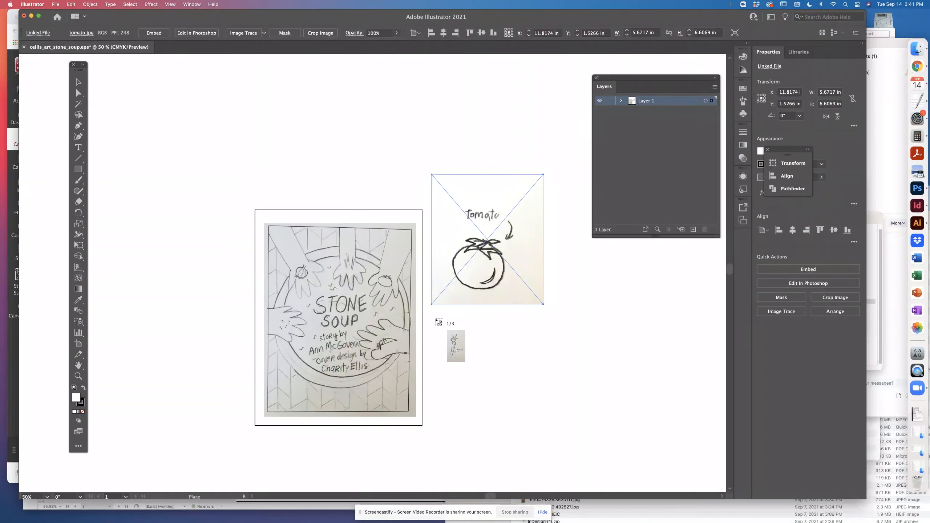
left_click_drag(432, 314, 593, 461)
left_click_drag(520, 311, 645, 468)
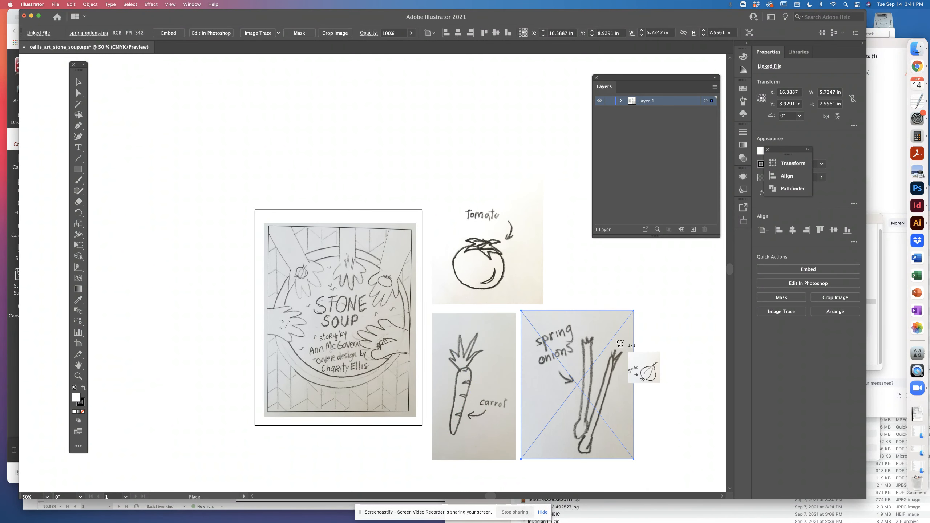
left_click_drag(622, 335, 459, 329)
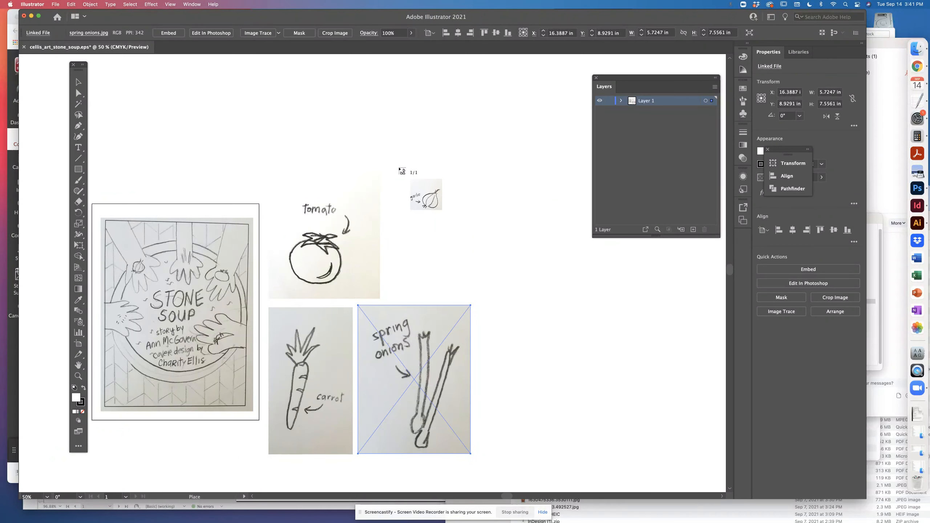
left_click_drag(392, 168, 522, 322)
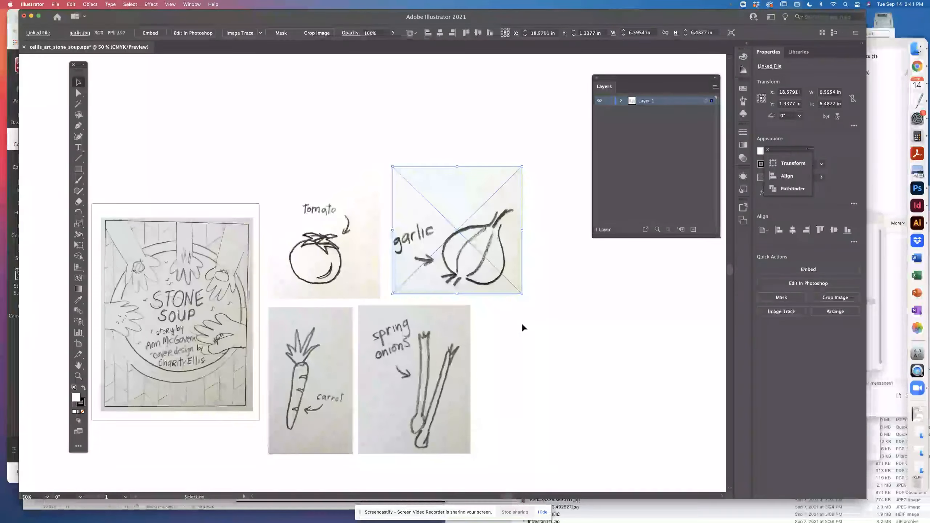
left_click(320, 147)
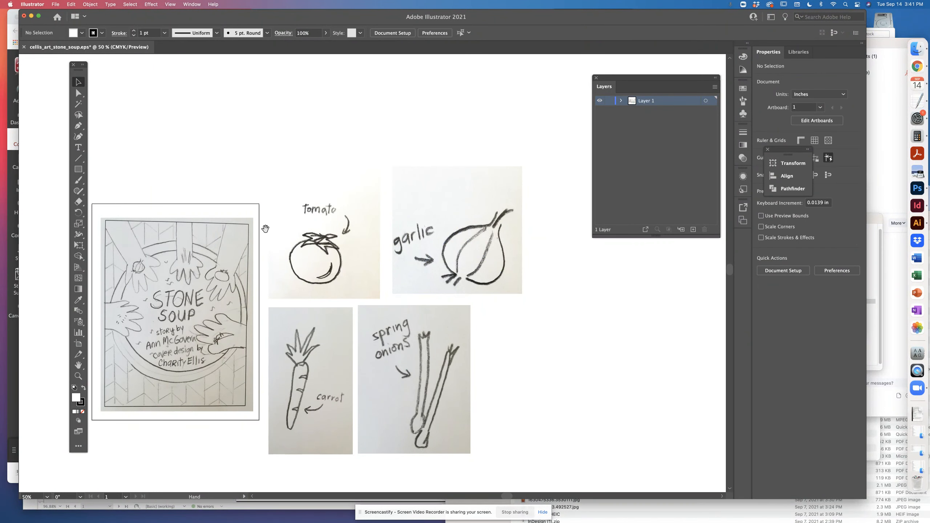
Arrange the vegetable images around the cover: spring onions above, tomato to the upper right, carrot to the right and garlic to the upper left.
scroll(352, 194, "left", 3)
scroll(351, 194, "up", 1)
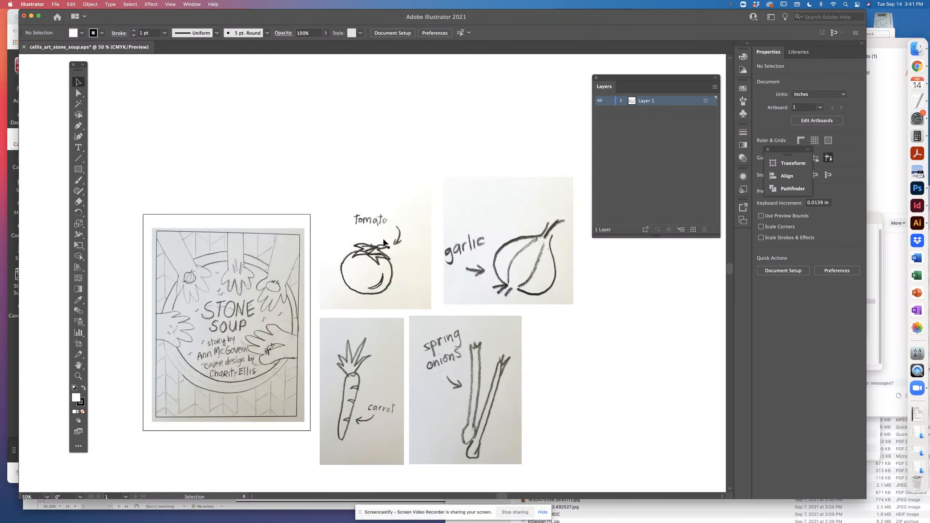
left_click_drag(383, 229, 404, 110)
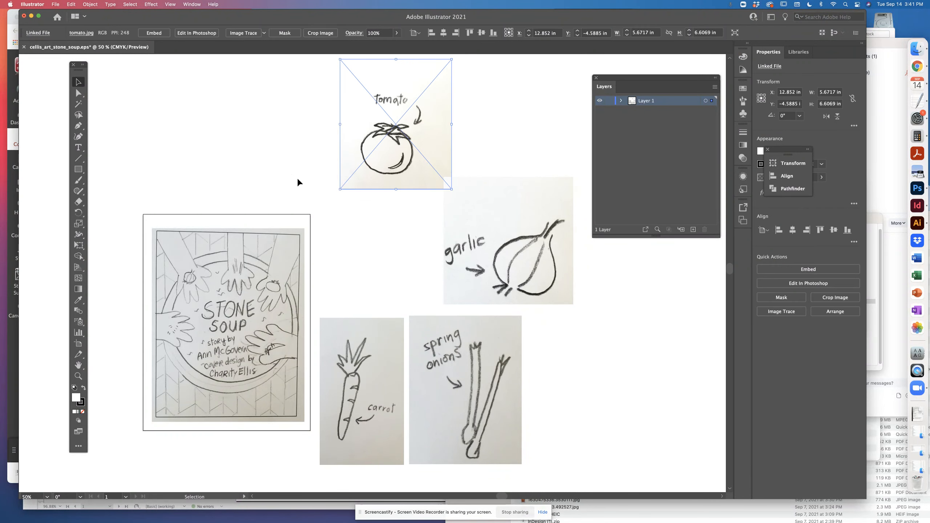
left_click_drag(450, 386, 245, 104)
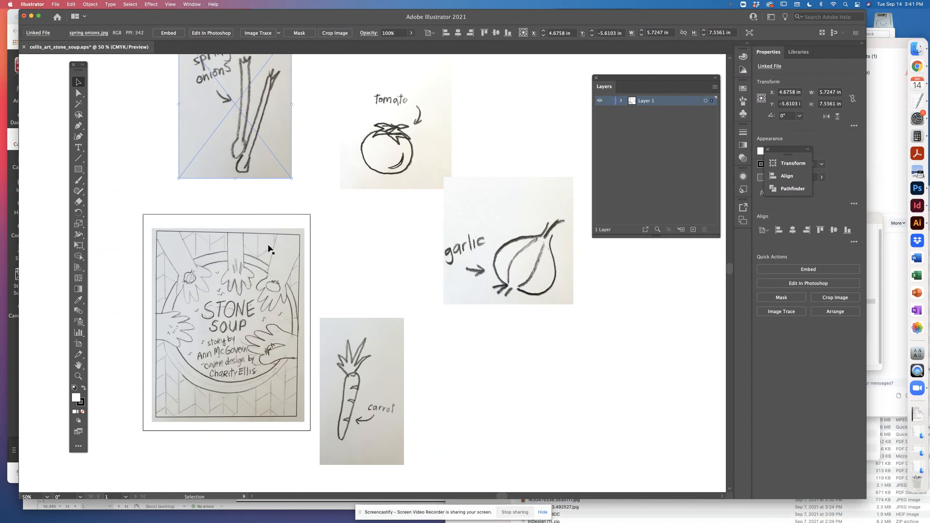
left_click_drag(366, 366, 377, 316)
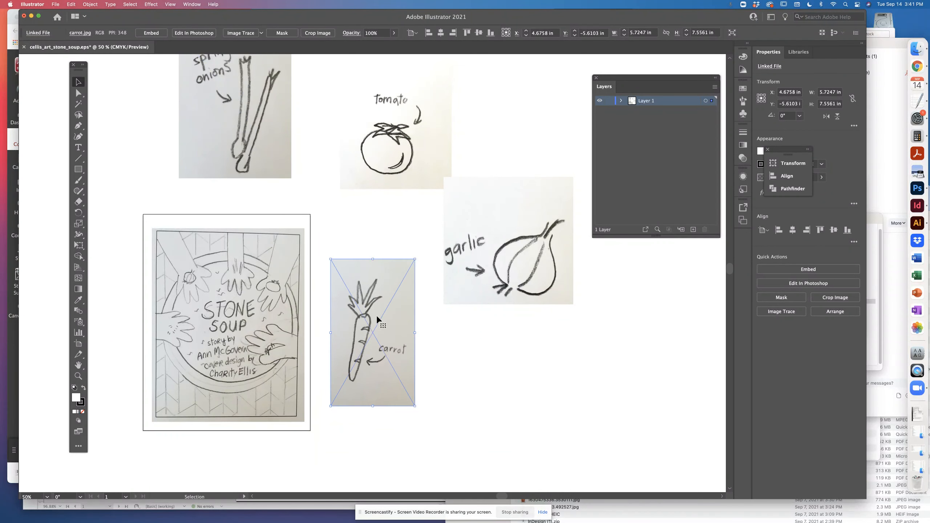
scroll(618, 363, "up", 5)
scroll(618, 363, "left", 4)
left_click_drag(618, 363, 163, 281)
key("space")
left_click_drag(171, 327, 222, 308)
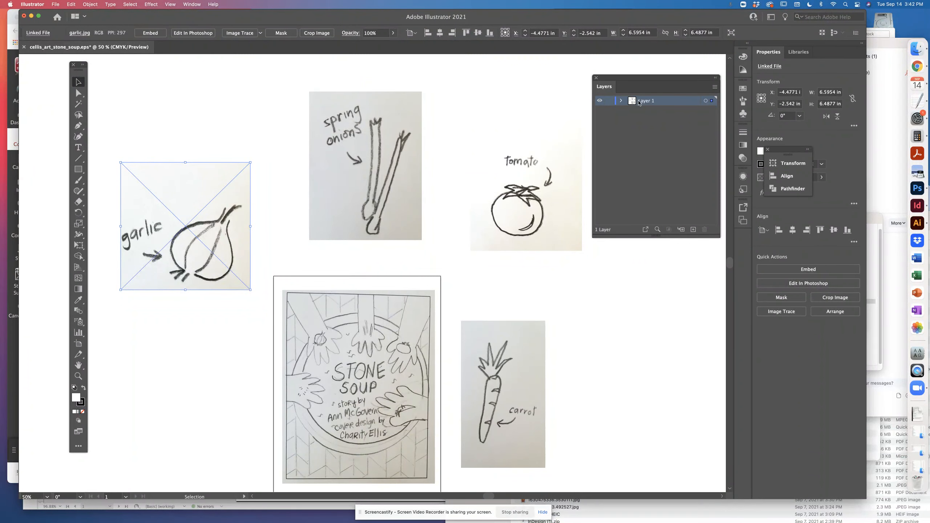
Switch Layer 1 to outline view and back to preview, and turn its visibility off and on.
left_click(599, 101, "super")
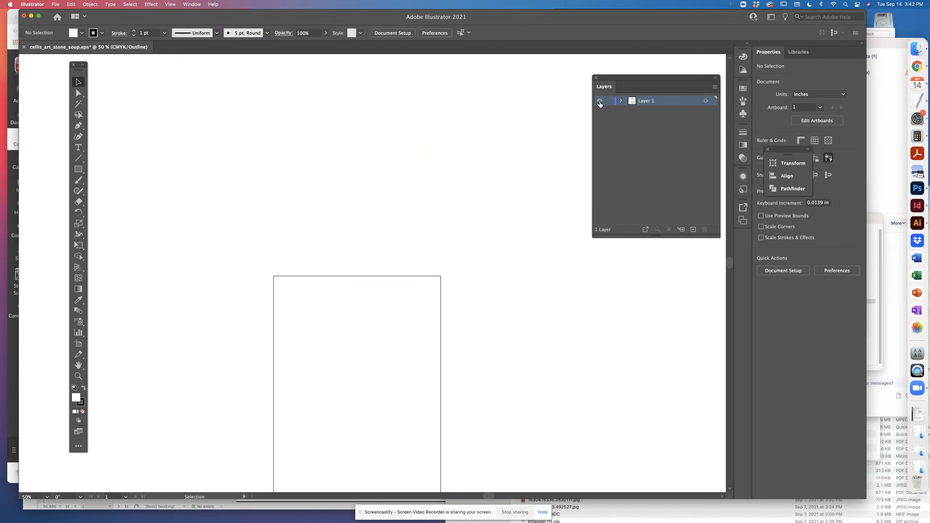
left_click(599, 101, "super")
left_click(600, 101)
left_click(600, 101)
left_click(599, 101)
left_click(600, 101)
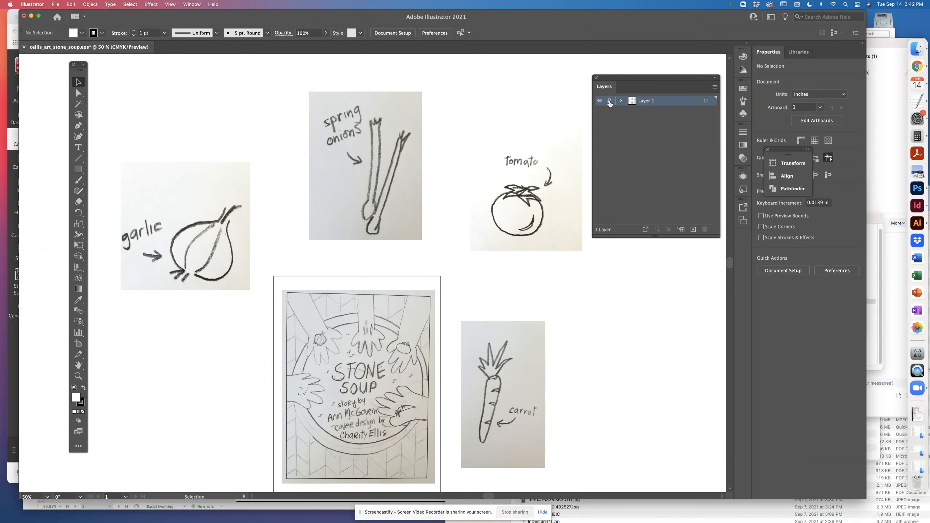
Lock Layer 1 and create a new layer above it.
left_click(609, 101)
left_click(693, 229)
left_click(609, 110)
Rename the locked image layer as sketches and save the document.
double_click(650, 111)
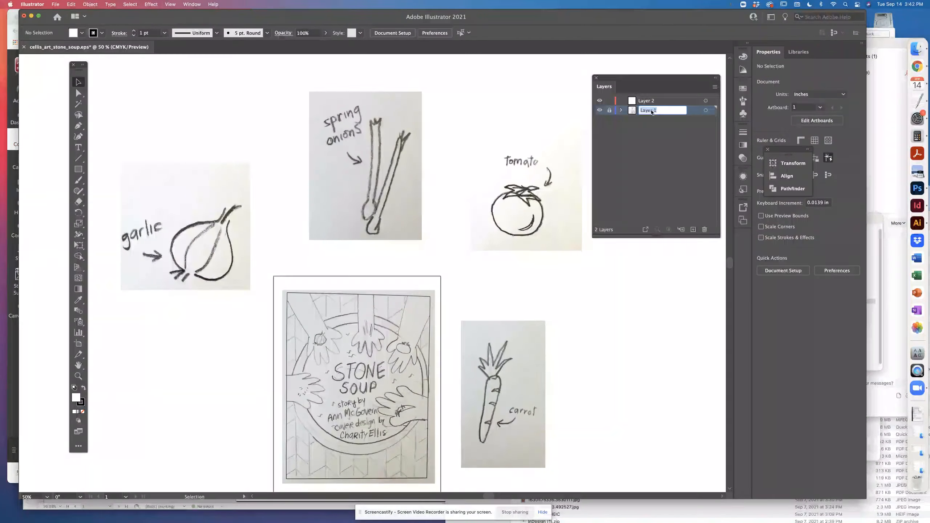
type("sketches")
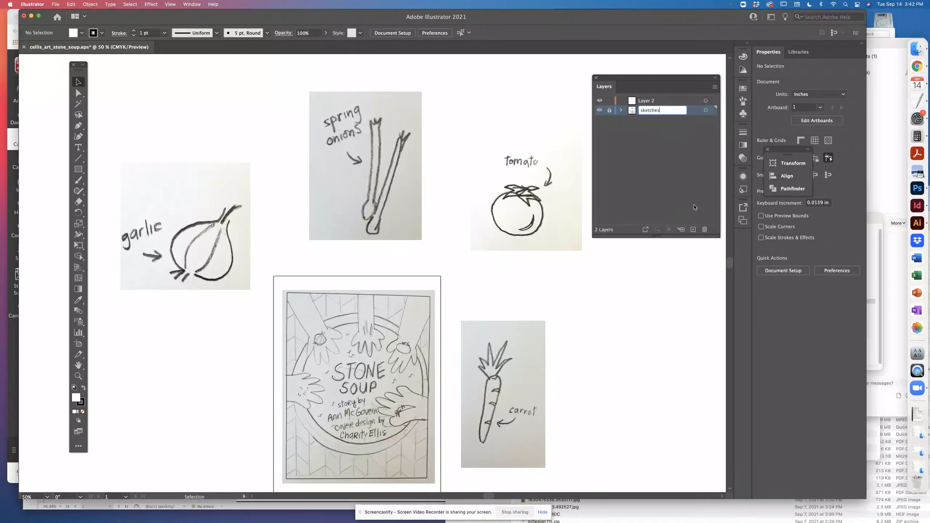
left_click(687, 192)
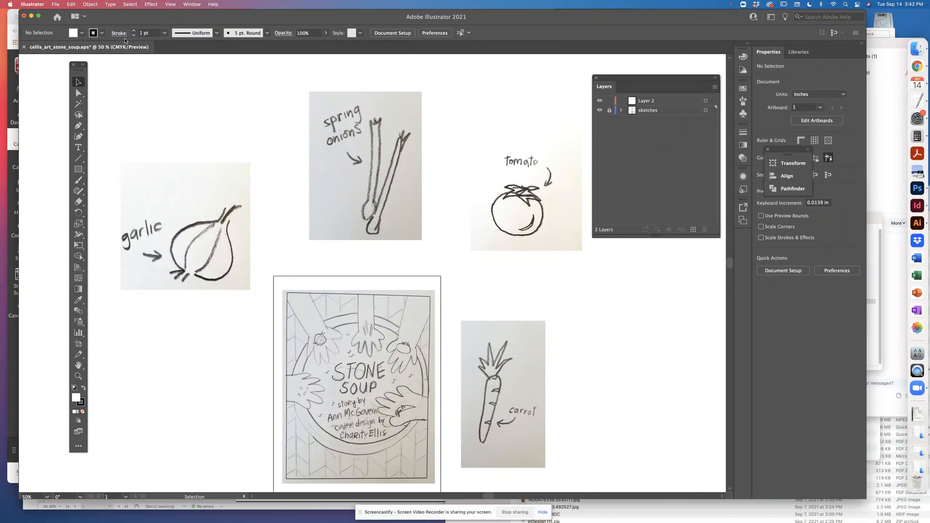
key("super")
key("super+s")
Examine the cover sketch and the surrounding vegetable images at zoom levels from 50% to 100%.
key("super+equal")
key("space")
left_click_drag(412, 182, 336, 200)
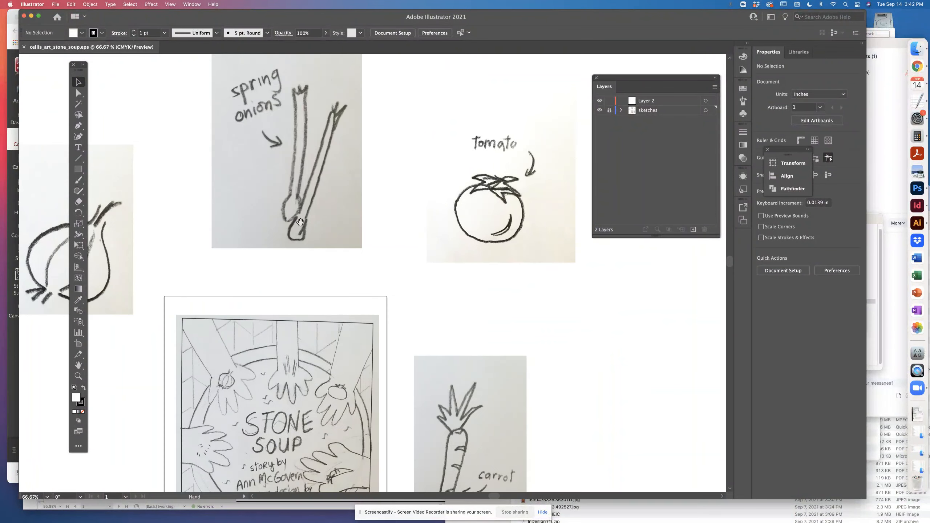
key("space")
left_click_drag(456, 370, 434, 221)
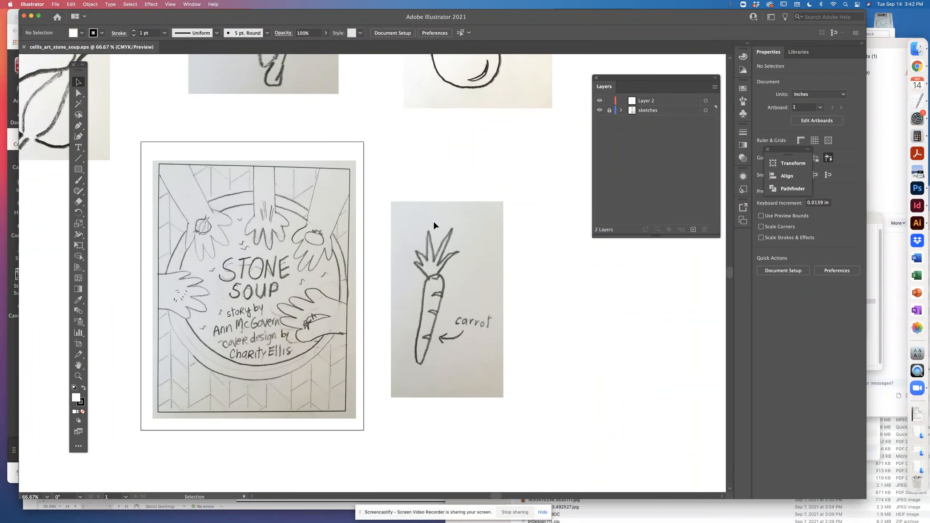
key("super+equal")
key("space")
mouse_move(239, 250)
left_mouse_down()
mouse_move(453, 274)
mouse_move(361, 237)
left_mouse_up()
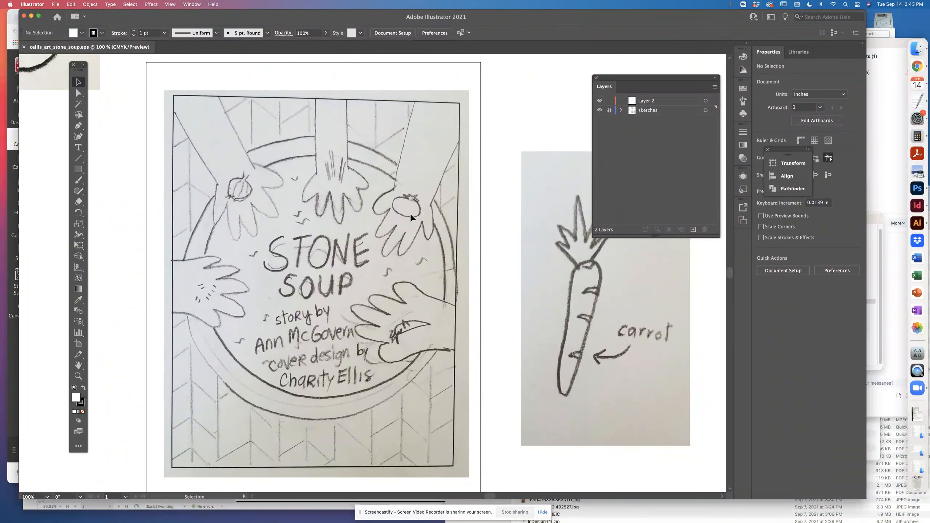
key("space")
left_click_drag(504, 208, 449, 232)
key("super+minus")
key("space")
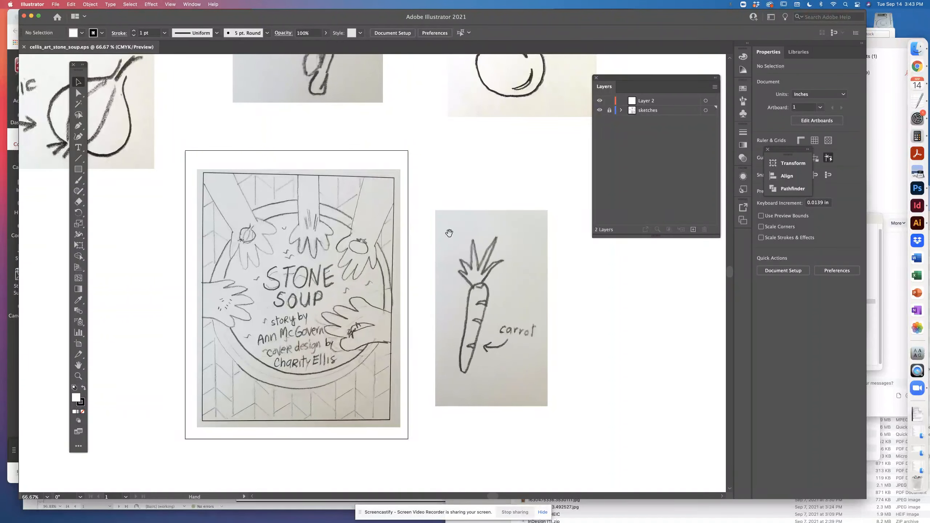
mouse_move(464, 158)
left_mouse_down()
mouse_move(464, 280)
mouse_move(451, 258)
mouse_move(501, 252)
mouse_move(475, 171)
left_mouse_up()
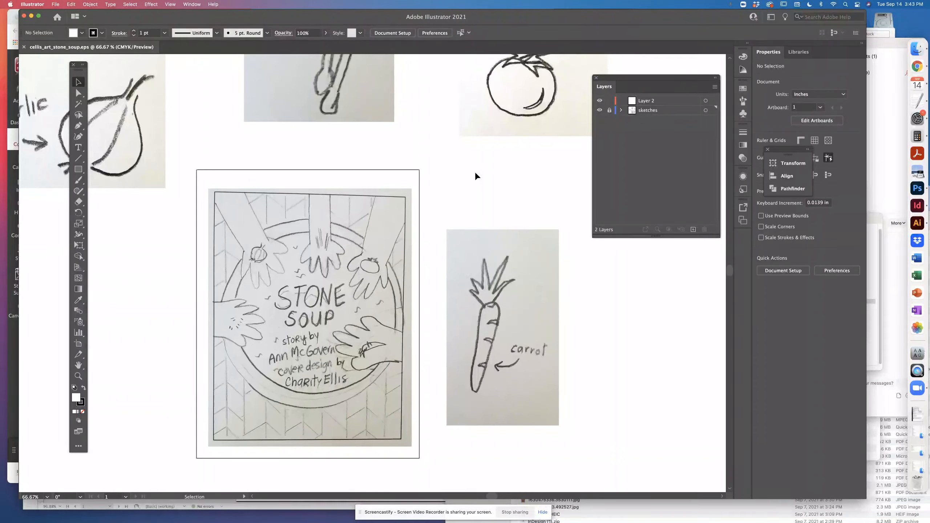
key("super+equal")
key("space")
left_click_drag(477, 221, 418, 169)
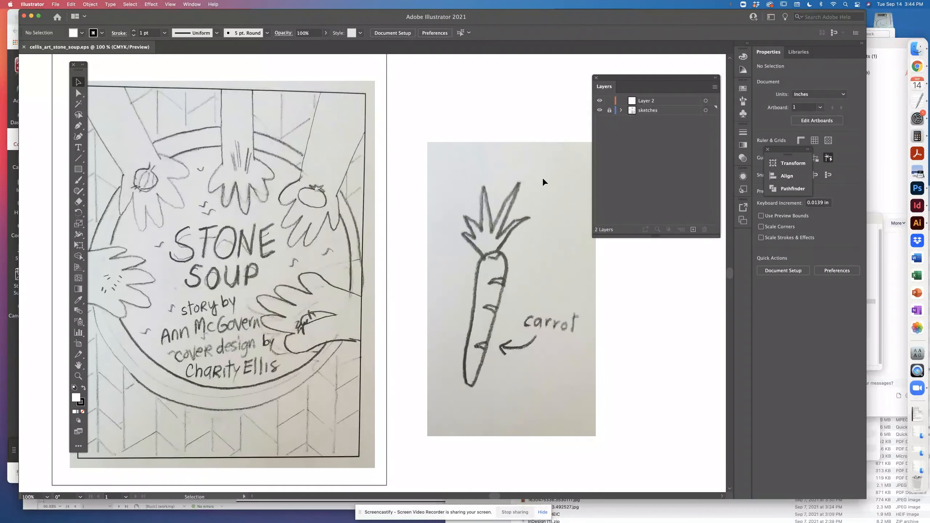
key("super+minus")
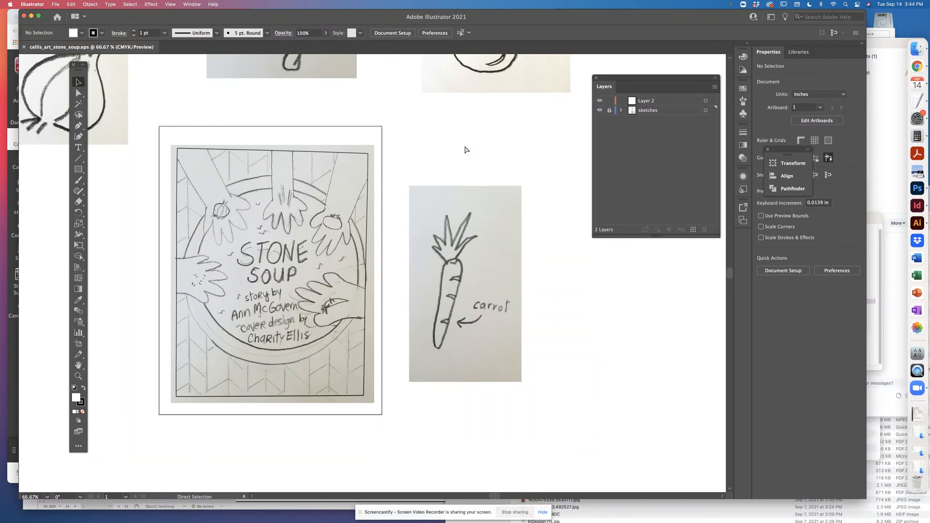
key("super+minus")
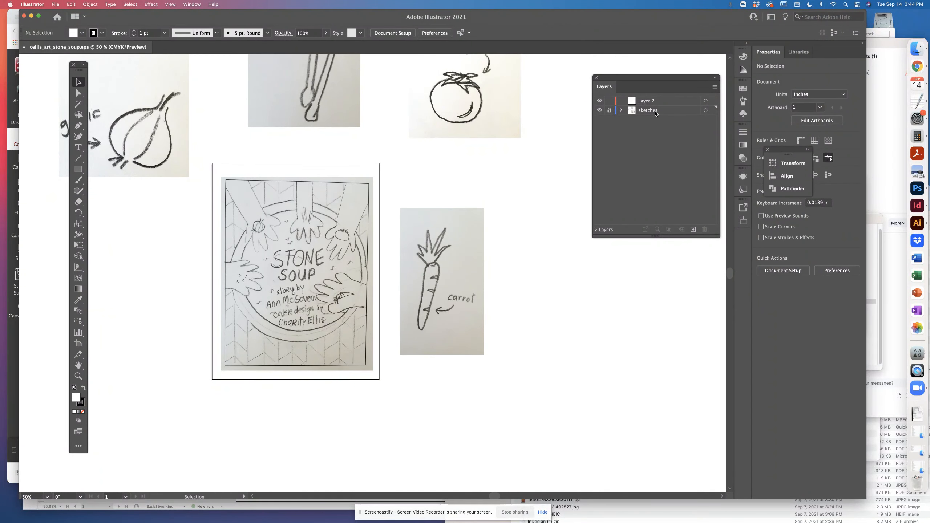
Toggle the visibility of the locked sketches layer off and on, and make Layer 2 the active layer.
left_click(609, 111)
left_click(599, 112)
left_click(600, 112)
left_click(651, 104)
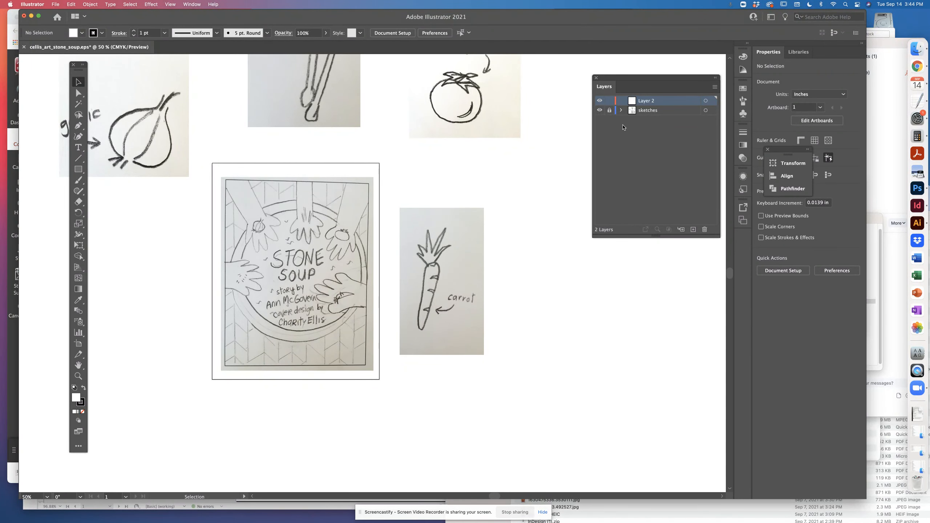
left_click_drag(502, 184, 548, 269)
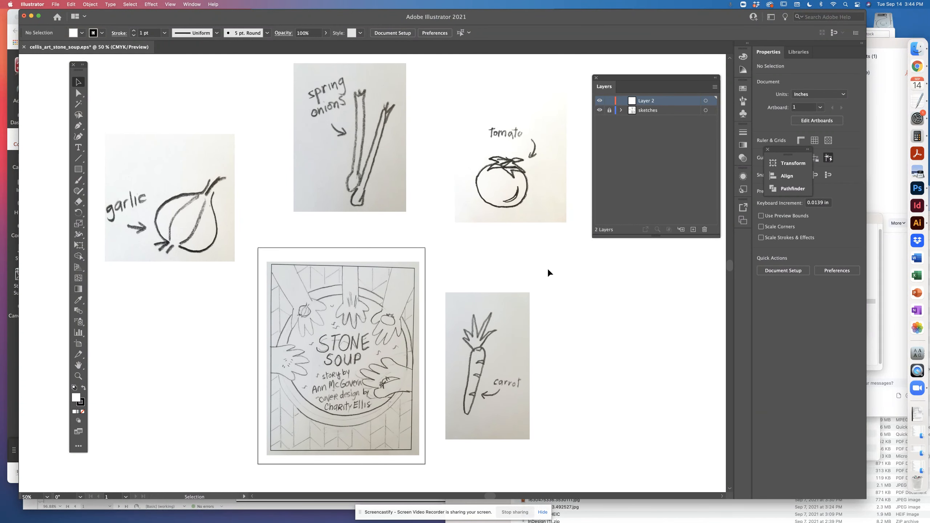